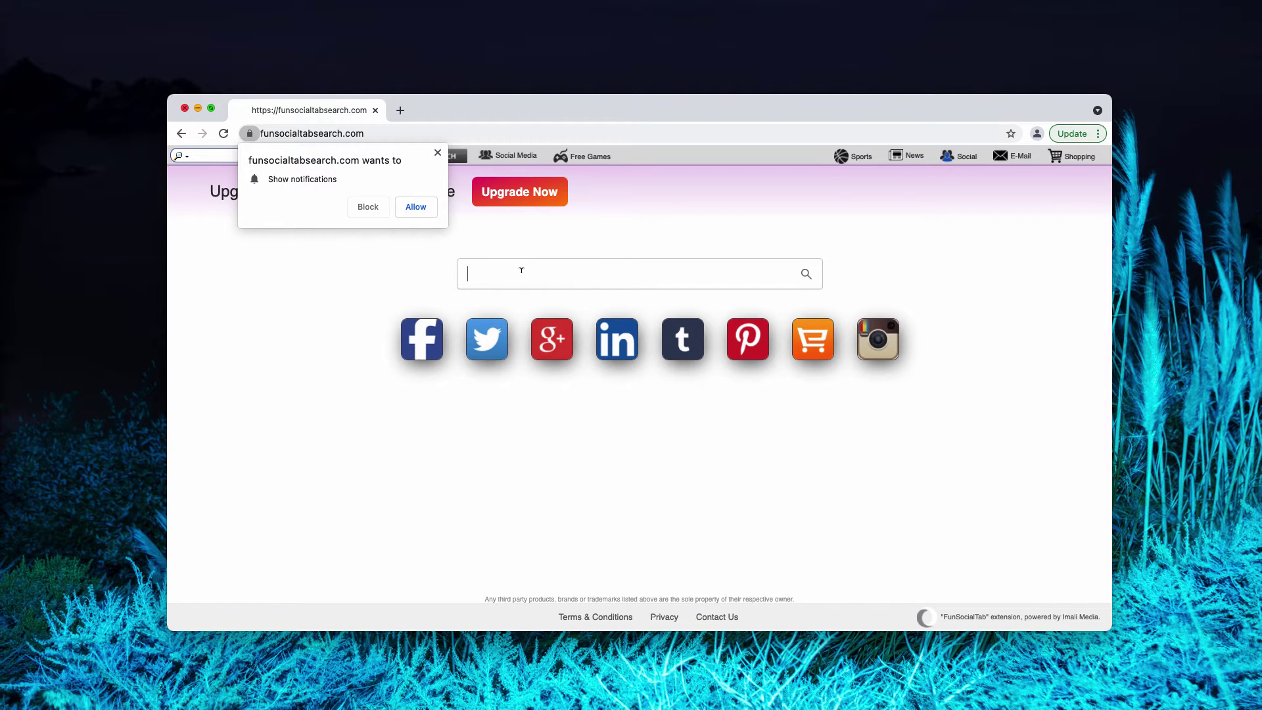
# - Run test searches for 'virus' and 'car', closing each redirected results tab
pyautogui.write('virus')
pyautogui.press('Return')
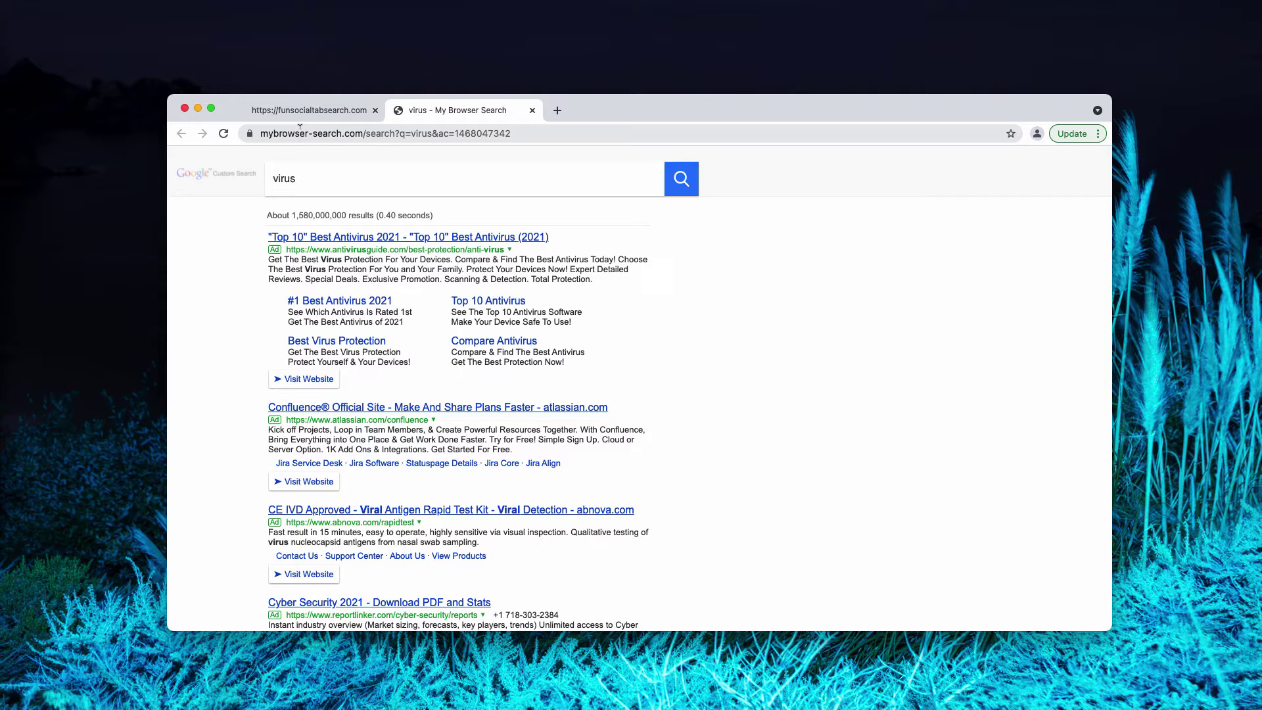
pyautogui.click(532, 111)
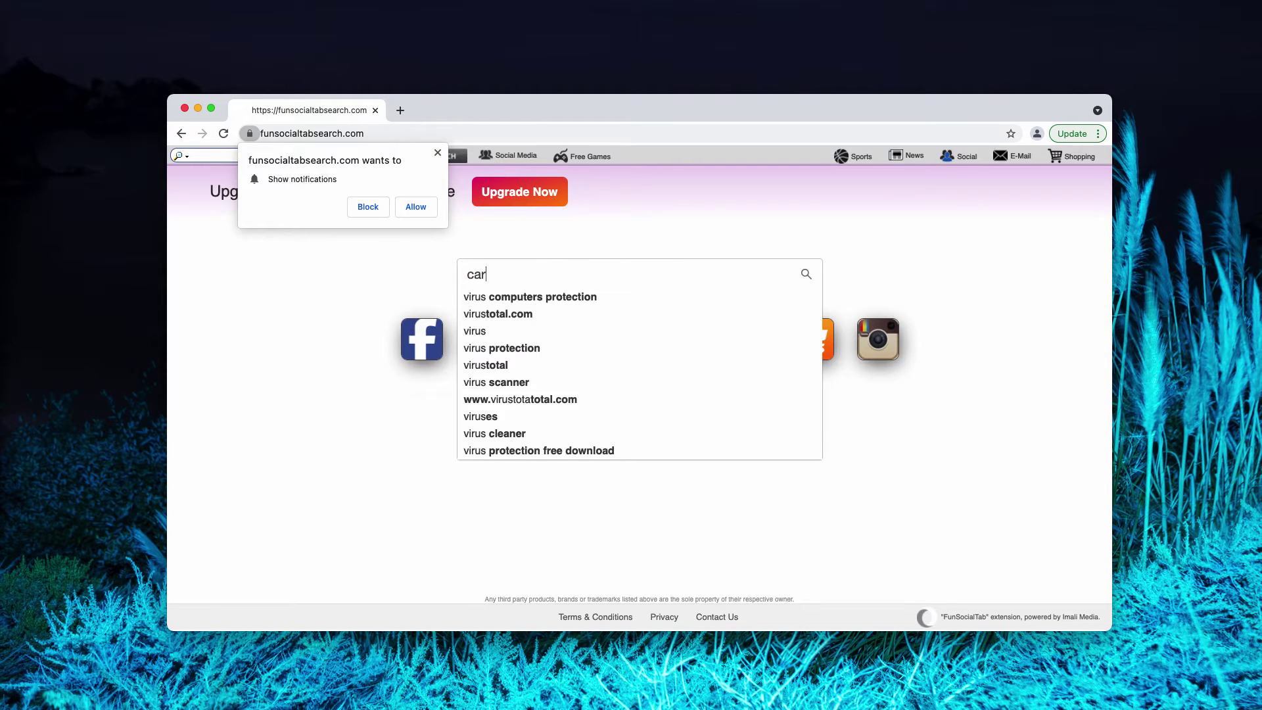
pyautogui.press('Return')
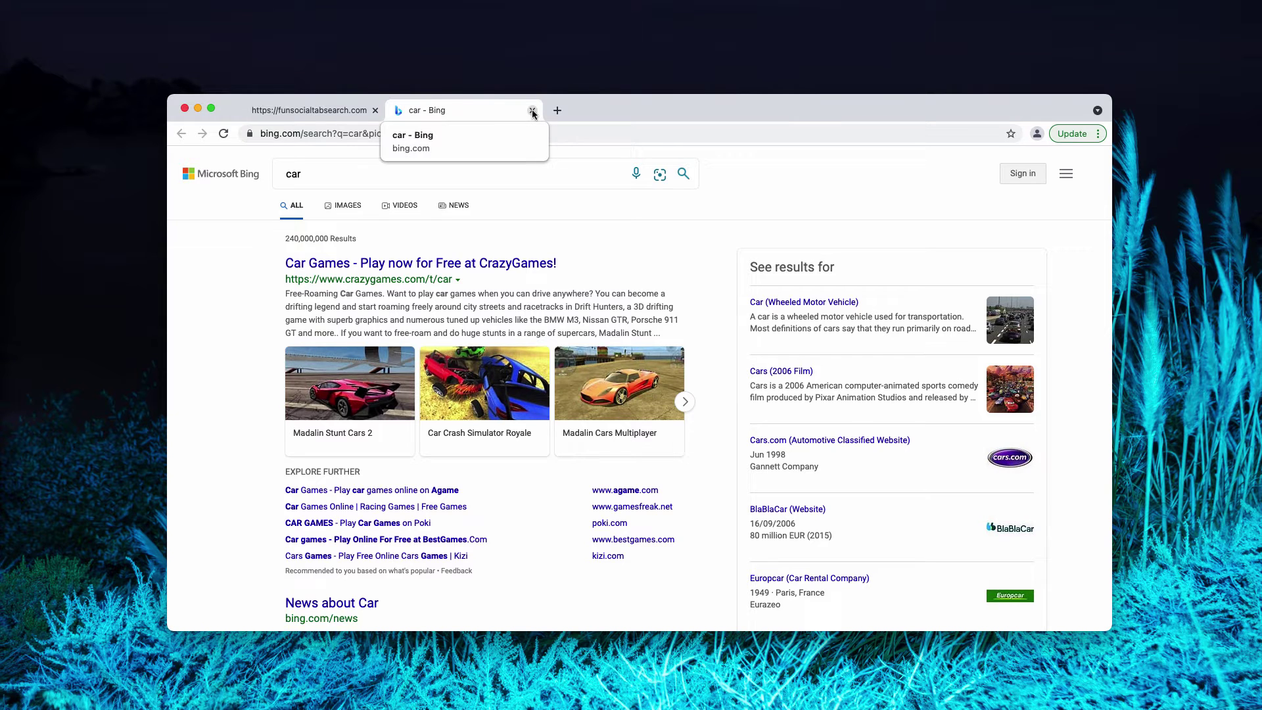
pyautogui.click(533, 111)
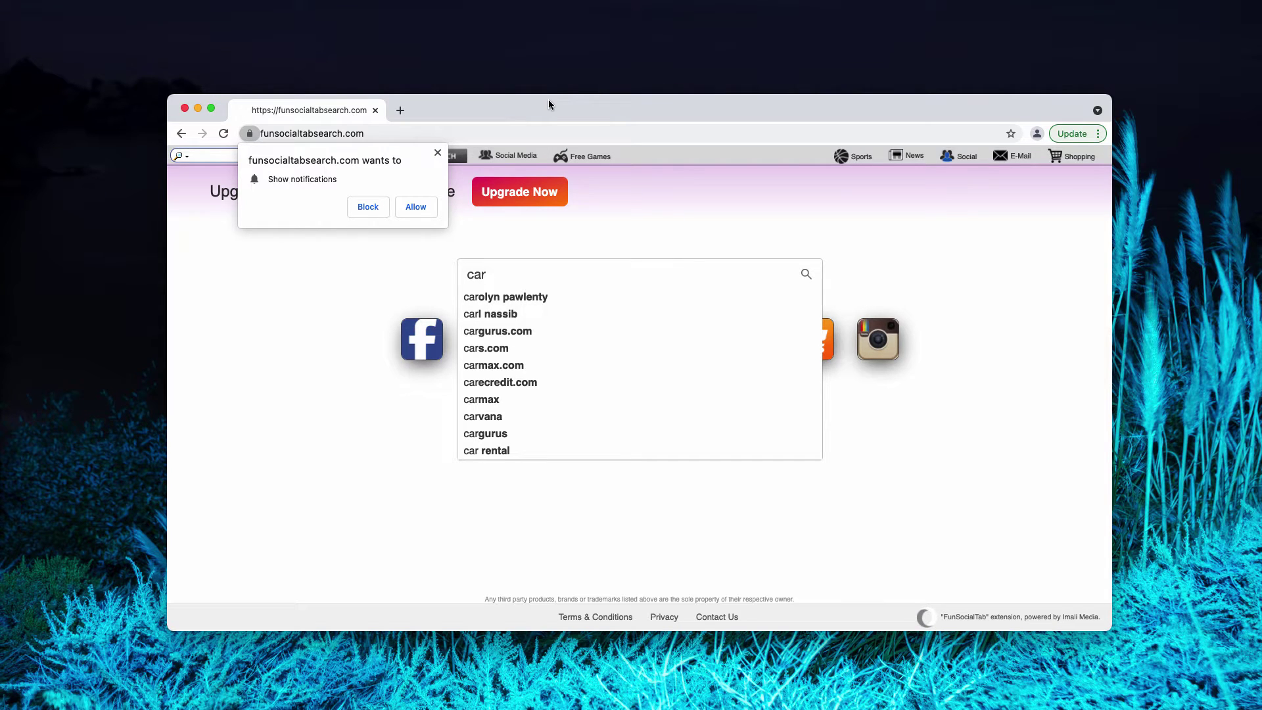
# - Answer the notification prompt with Allow and close the search suggestions dropdown on funsocialtabsearch.com
pyautogui.moveTo(554, 105); pyautogui.dragTo(554, 108)
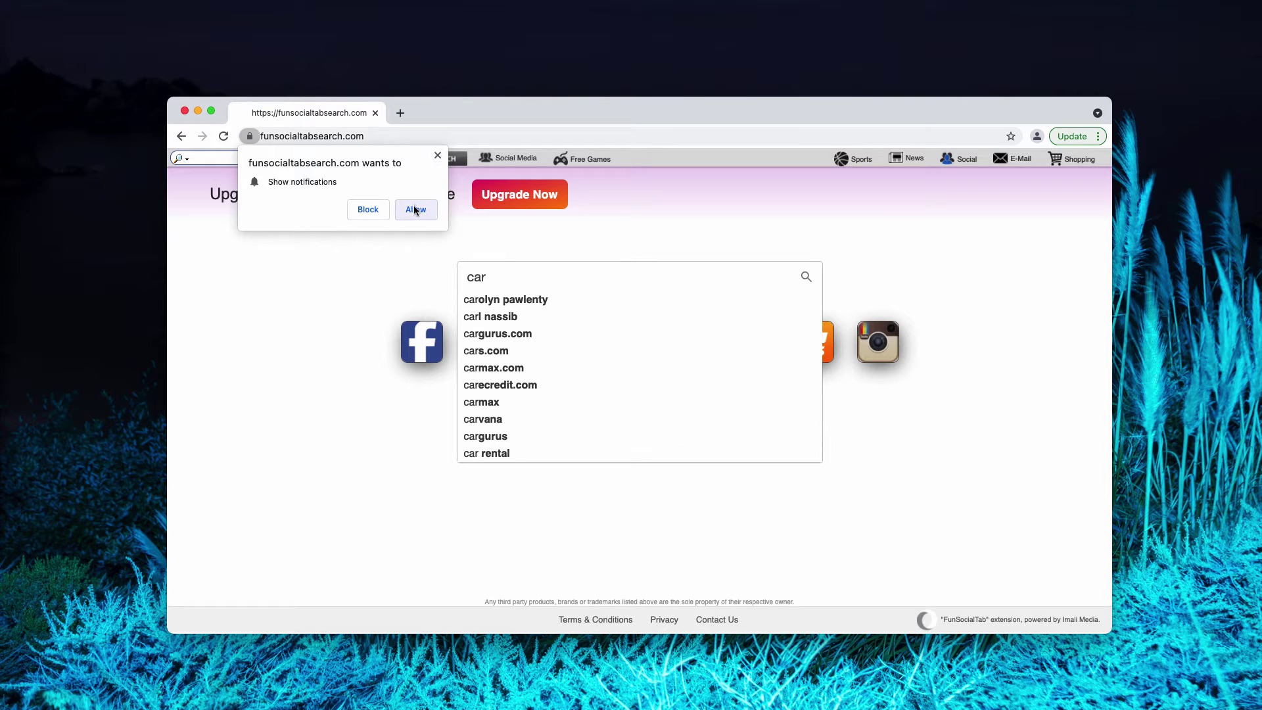
pyautogui.click(438, 157)
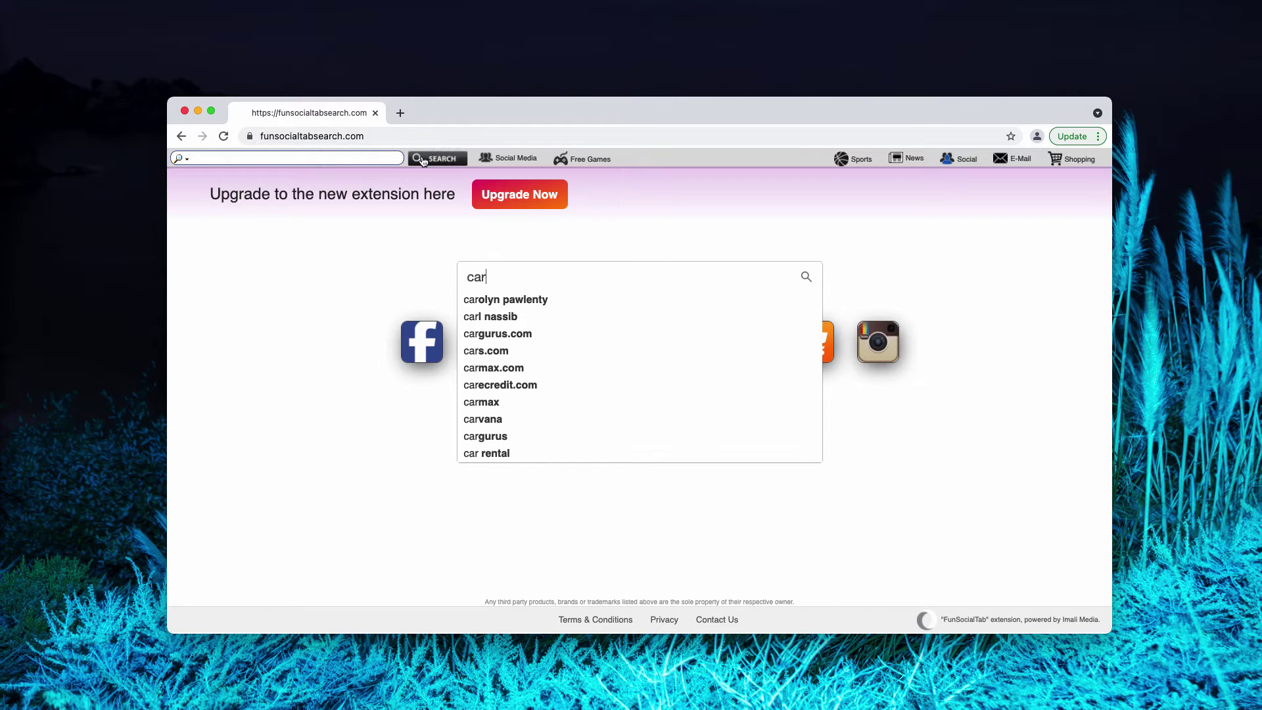
pyautogui.click(980, 271)
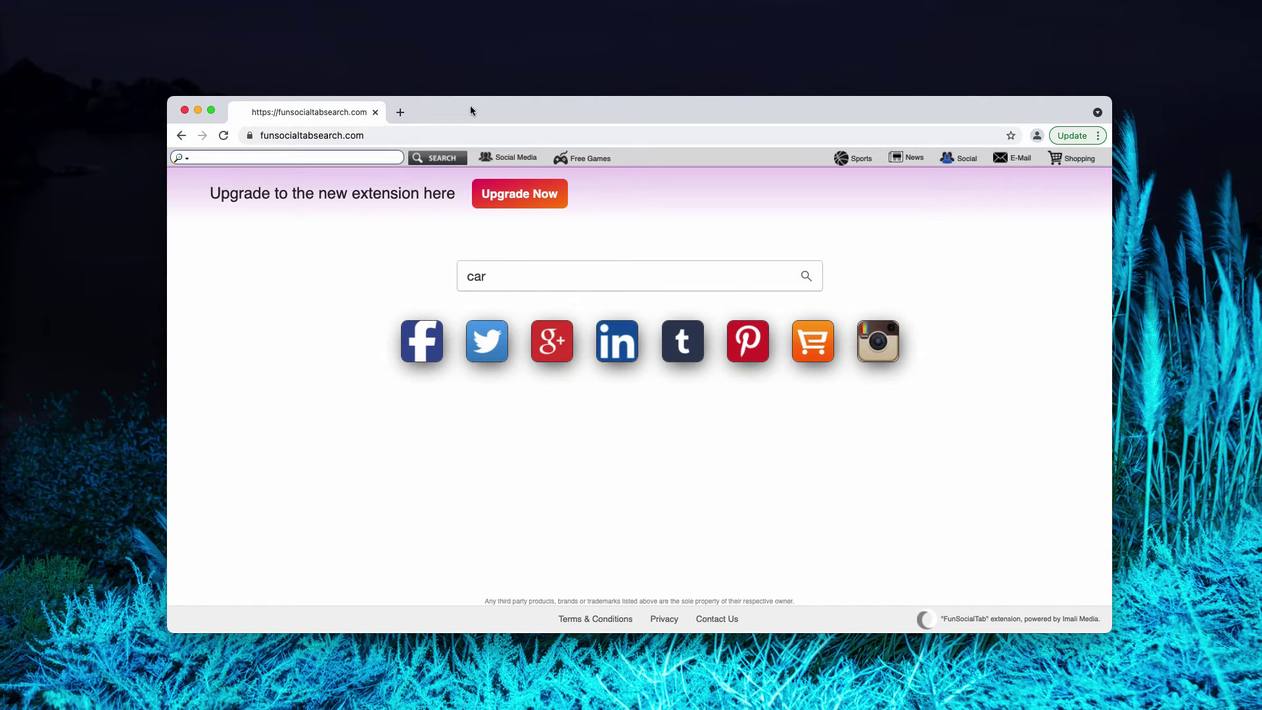
pyautogui.moveTo(473, 112); pyautogui.dragTo(473, 112)
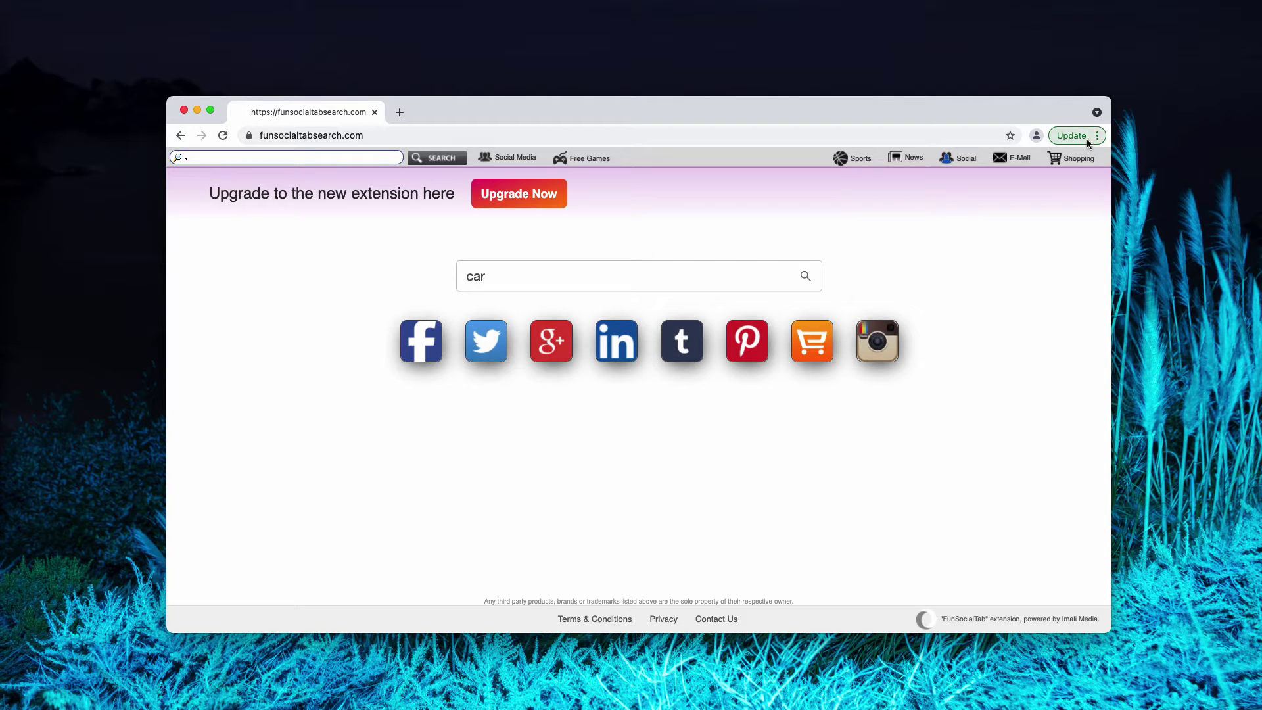
# - Open Chrome's Extensions page via More Tools and switch on the Urban Free VPN proxy Unblocker extension
pyautogui.click(1090, 137)
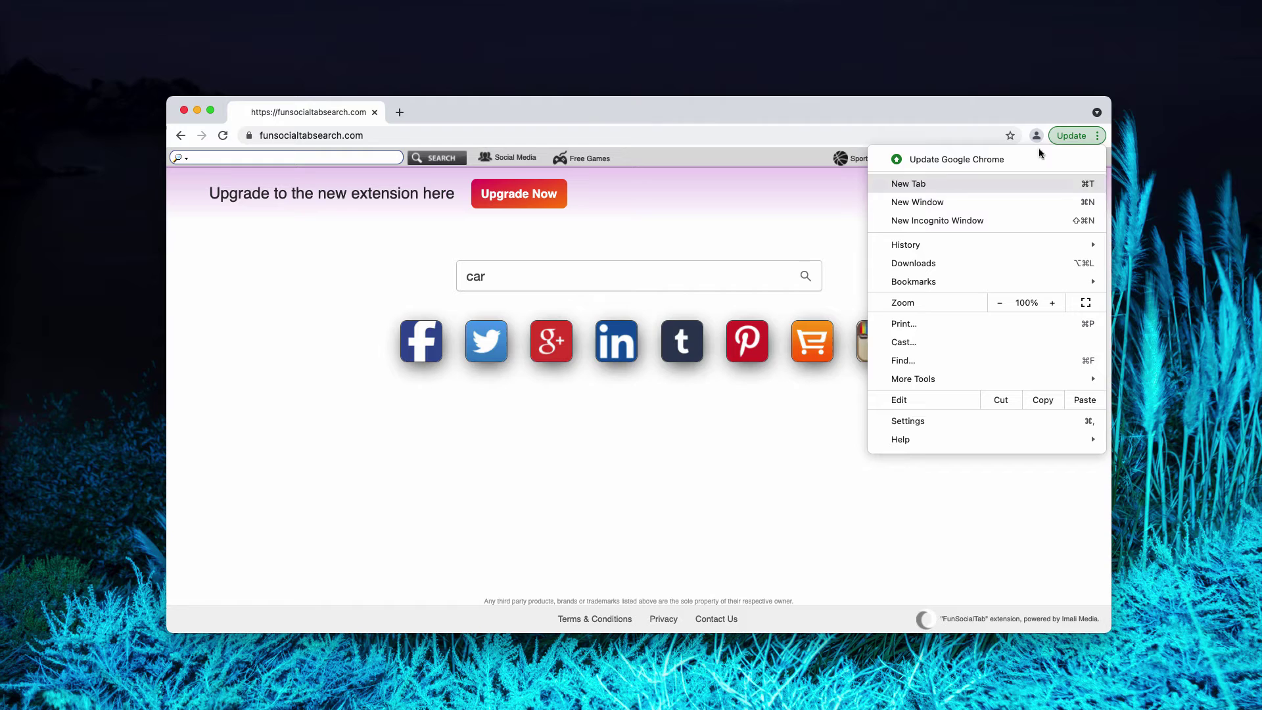
pyautogui.moveTo(917, 378)
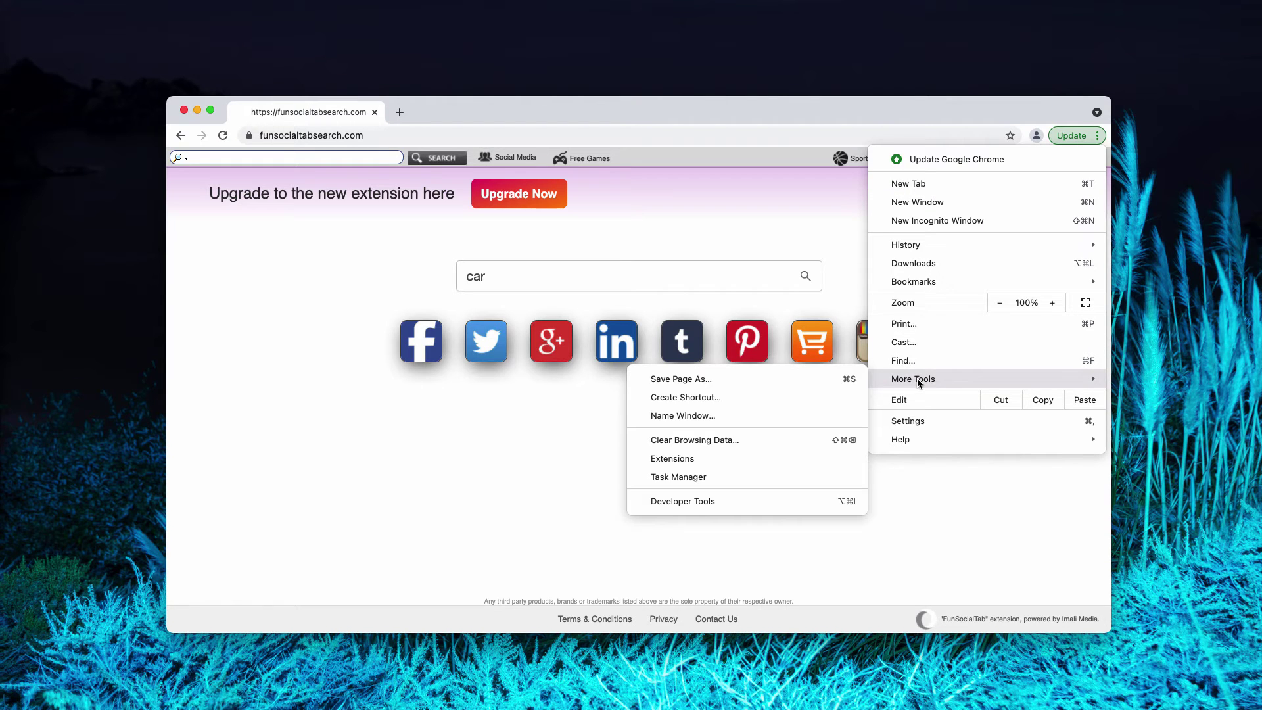
pyautogui.click(729, 456)
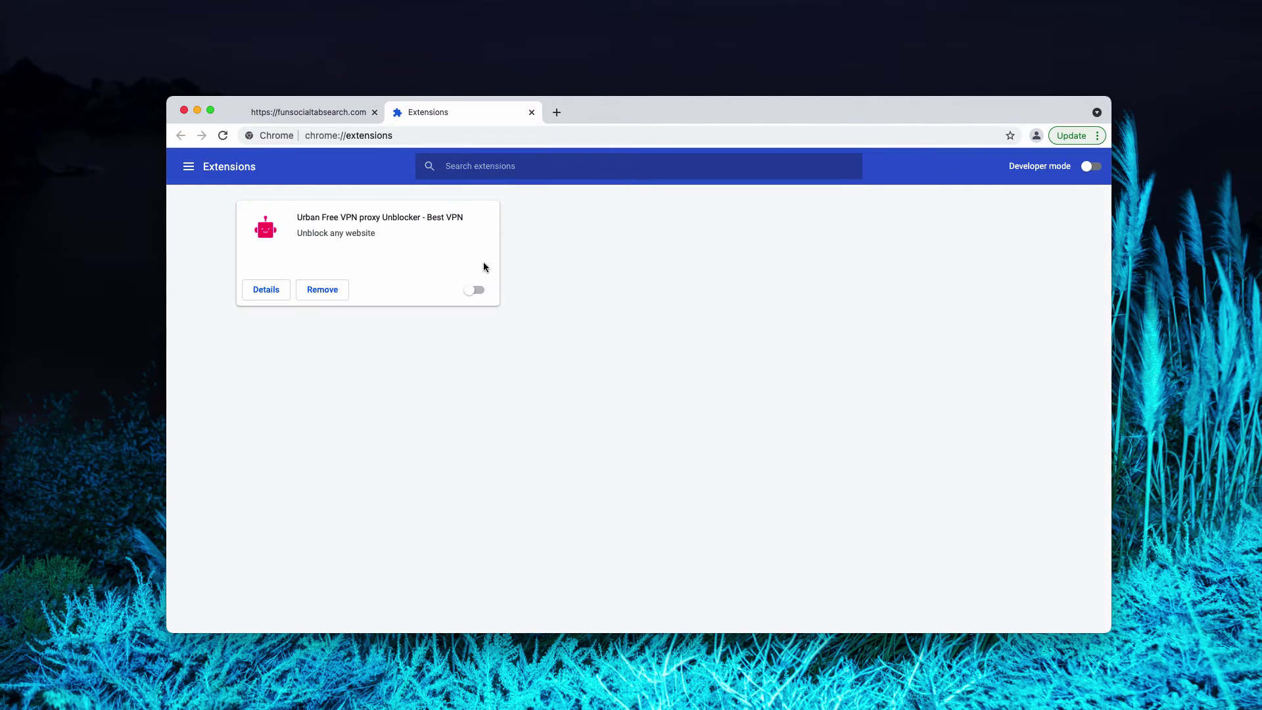
pyautogui.click(475, 291)
# - Switch Urban Free VPN off, go to combocleaner.com, and close the funsocialtabsearch.com tab
pyautogui.click(468, 289)
pyautogui.click(470, 136)
pyautogui.write('co')
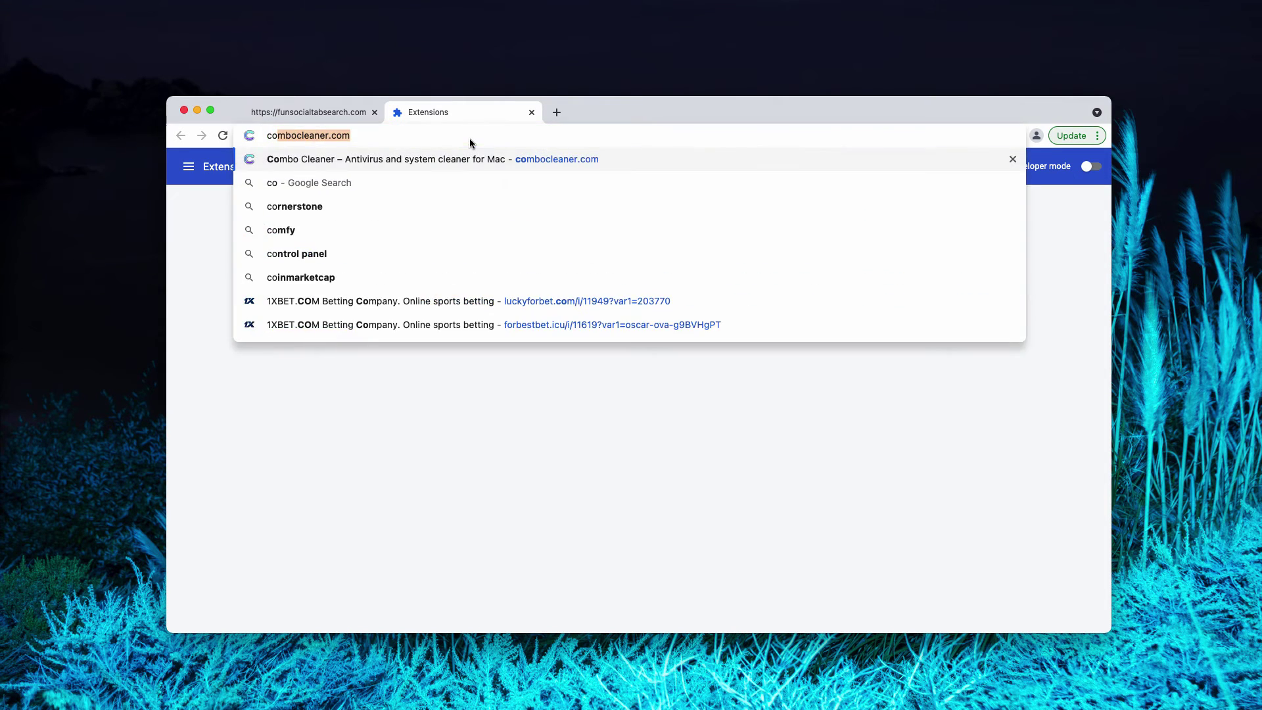
pyautogui.press('Return')
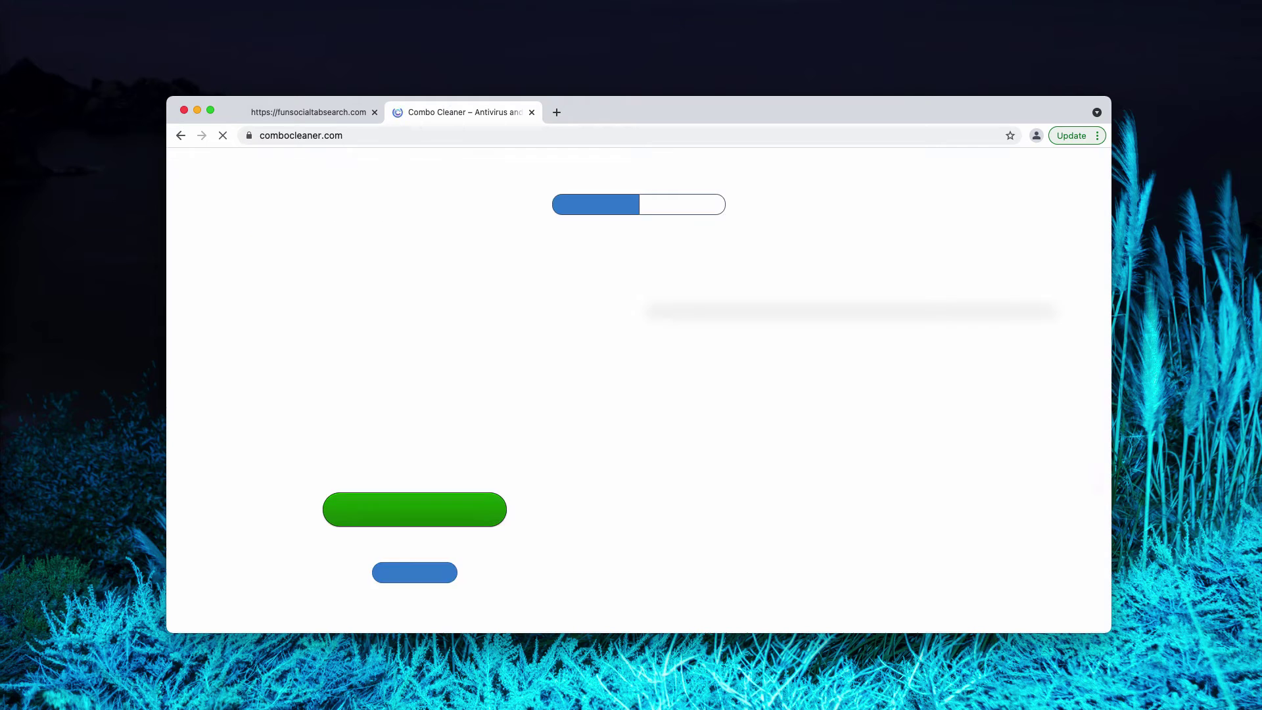
pyautogui.click(375, 112)
pyautogui.moveTo(532, 123); pyautogui.dragTo(533, 125)
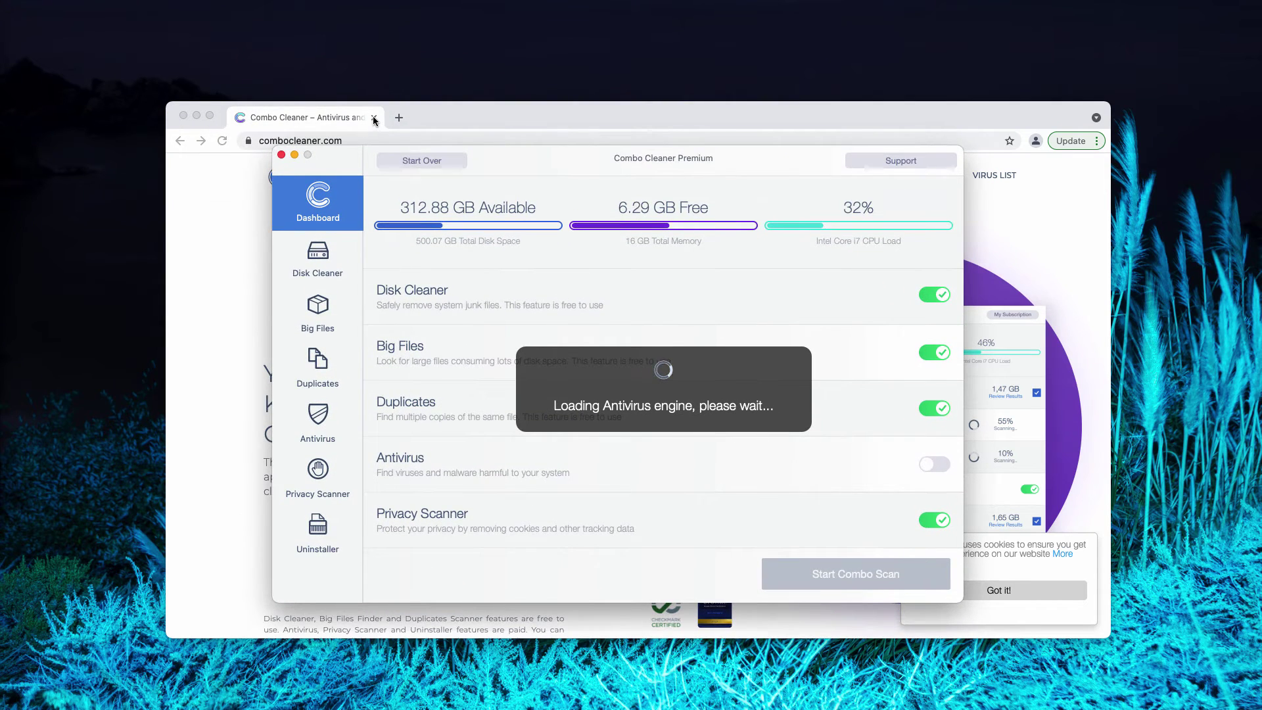
# - Close the Chrome window and bring Combo Cleaner forward once its combo scan finishes
pyautogui.click(375, 118)
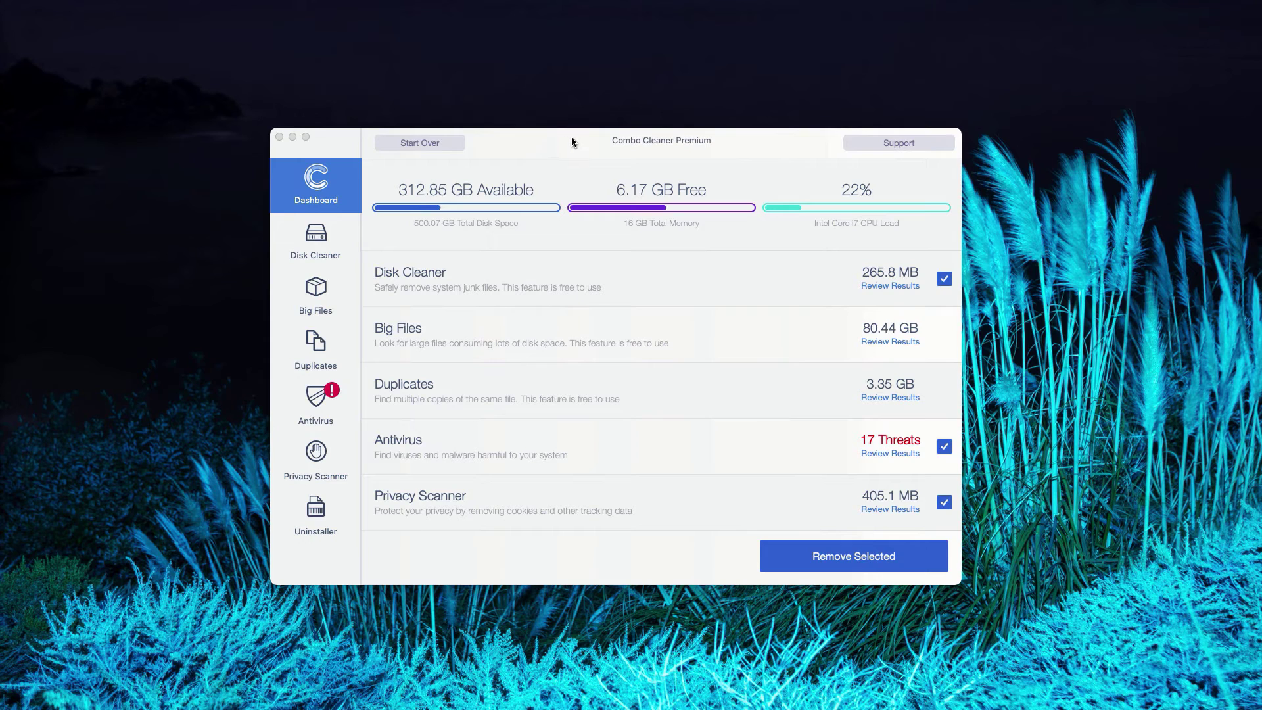
pyautogui.click(571, 140)
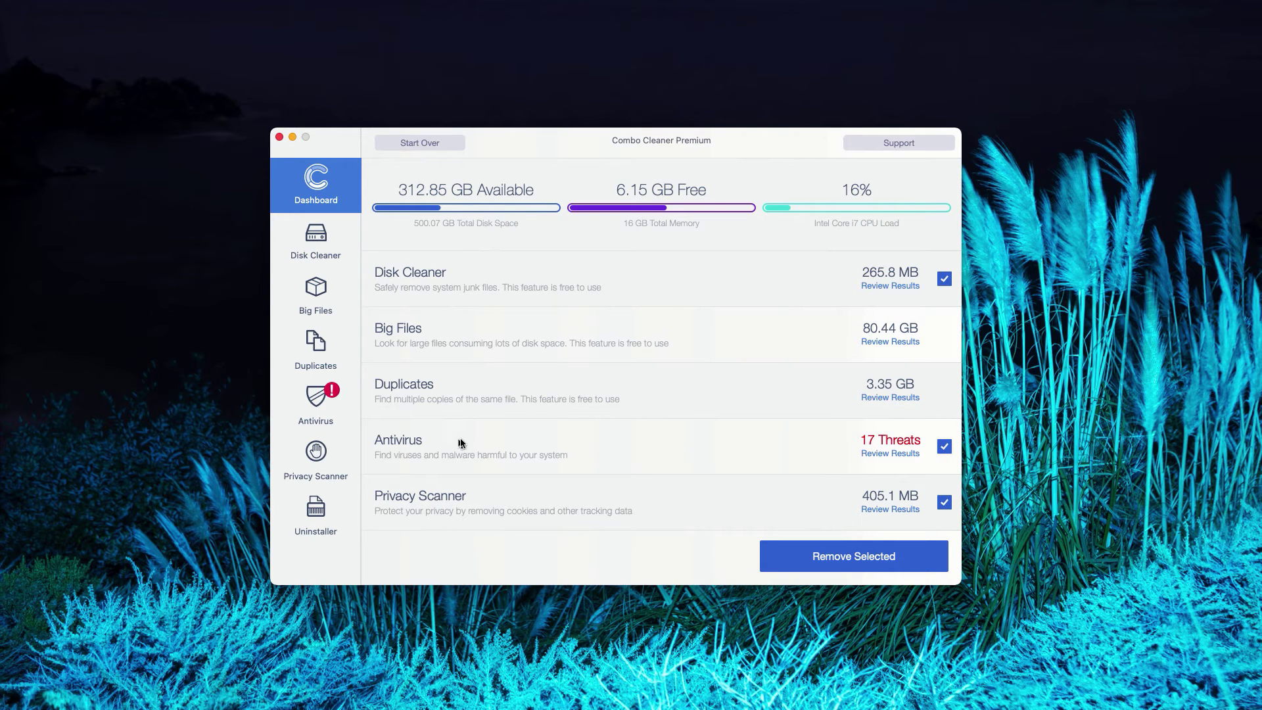
# - Review the Antivirus results and scroll through the 17 infected Downloads files
pyautogui.click(900, 455)
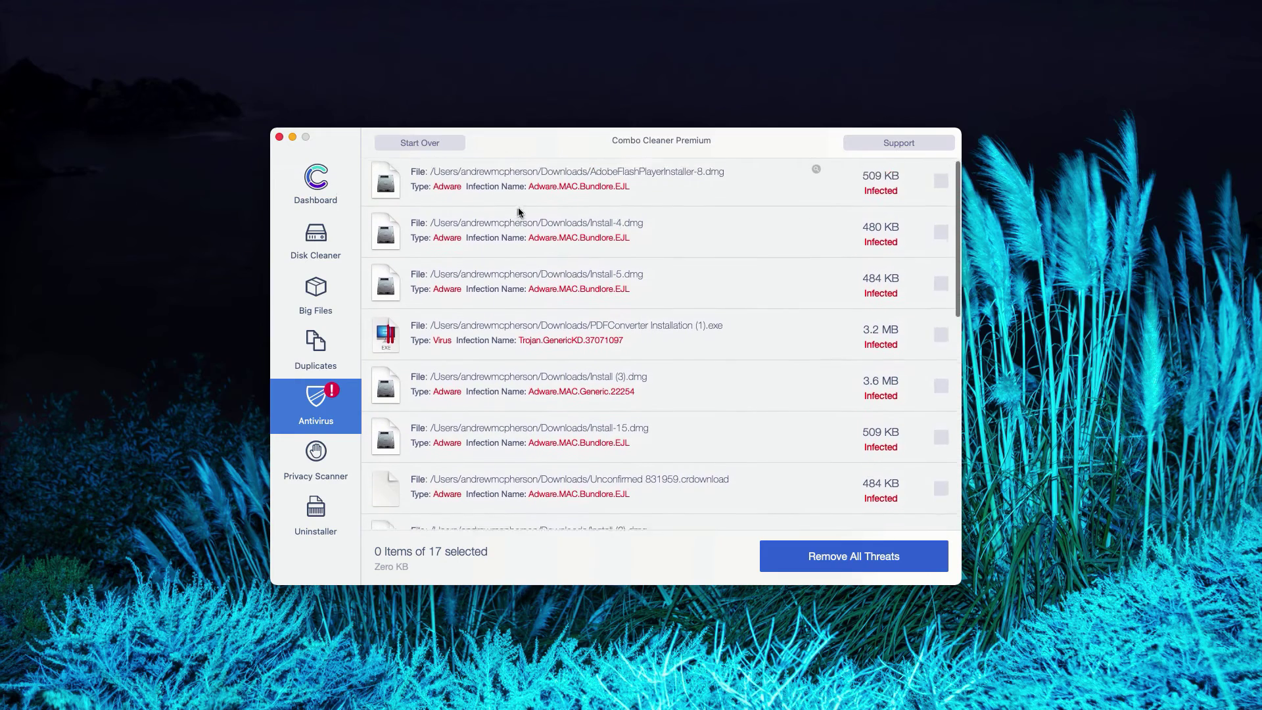
pyautogui.scroll(-1, 516, 289)
pyautogui.scroll(-10, 581, 412)
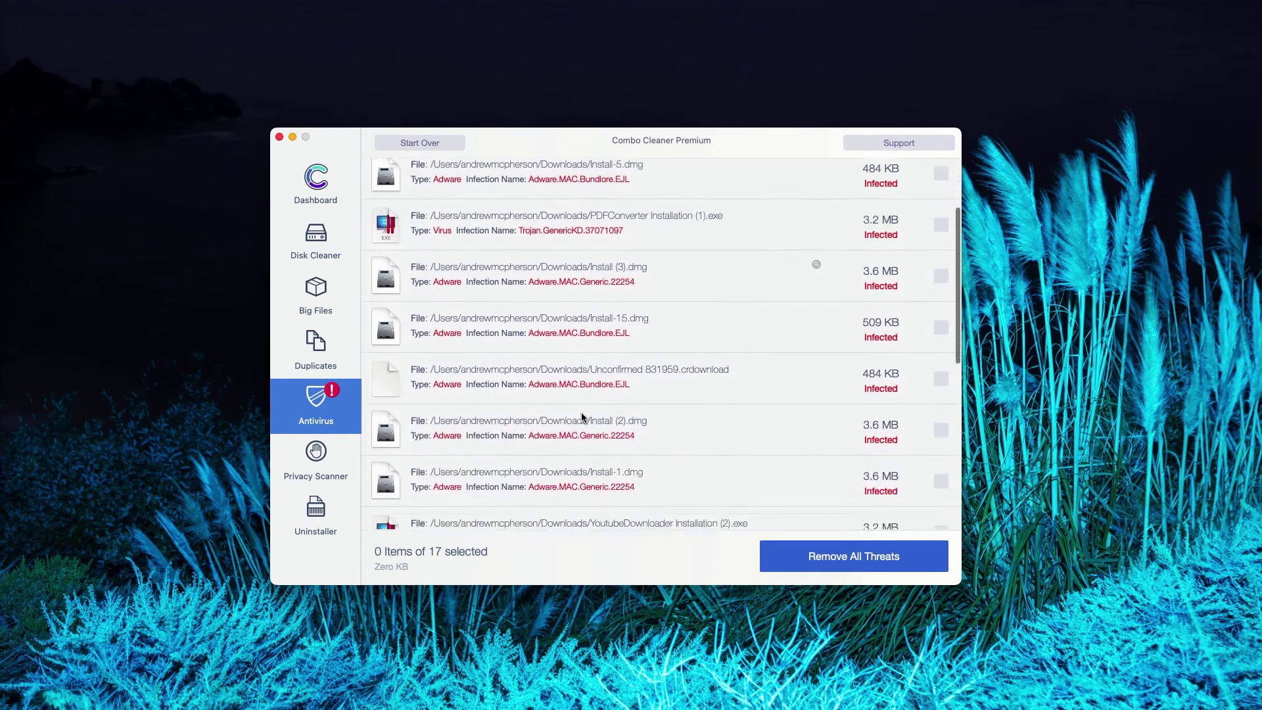
pyautogui.scroll(-3, 581, 417)
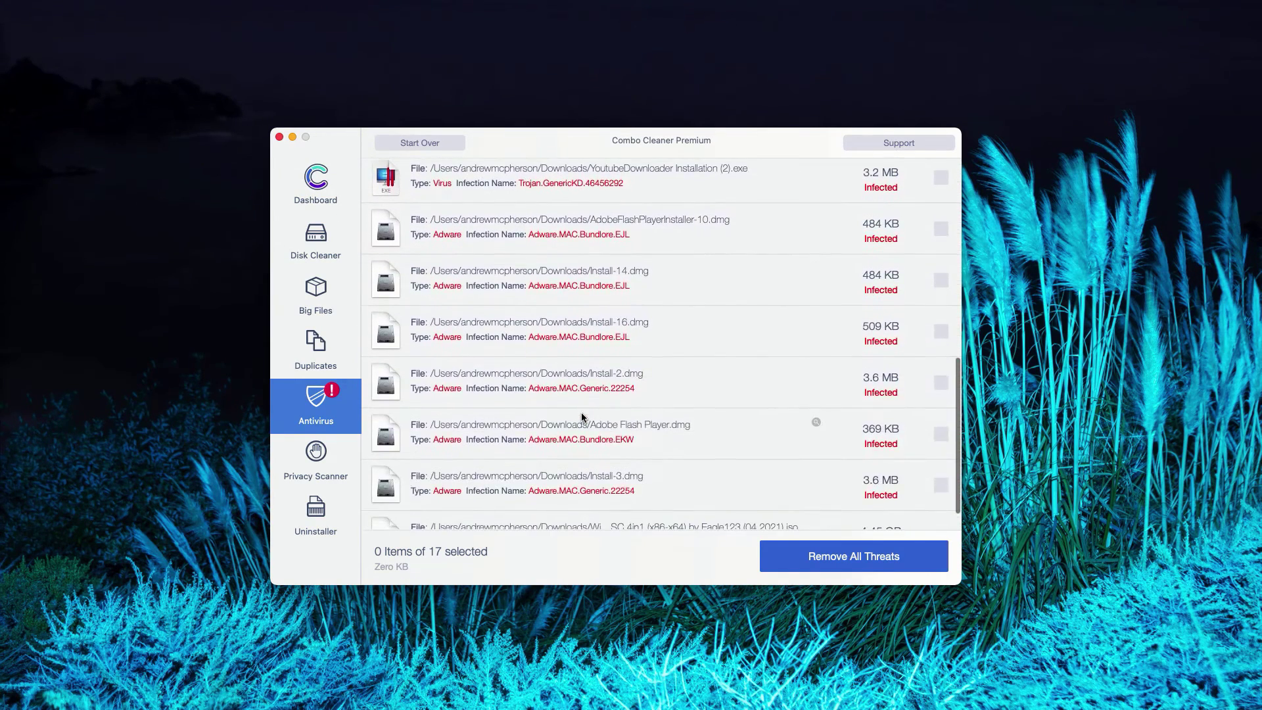
pyautogui.scroll(4, 582, 417)
pyautogui.scroll(10, 581, 414)
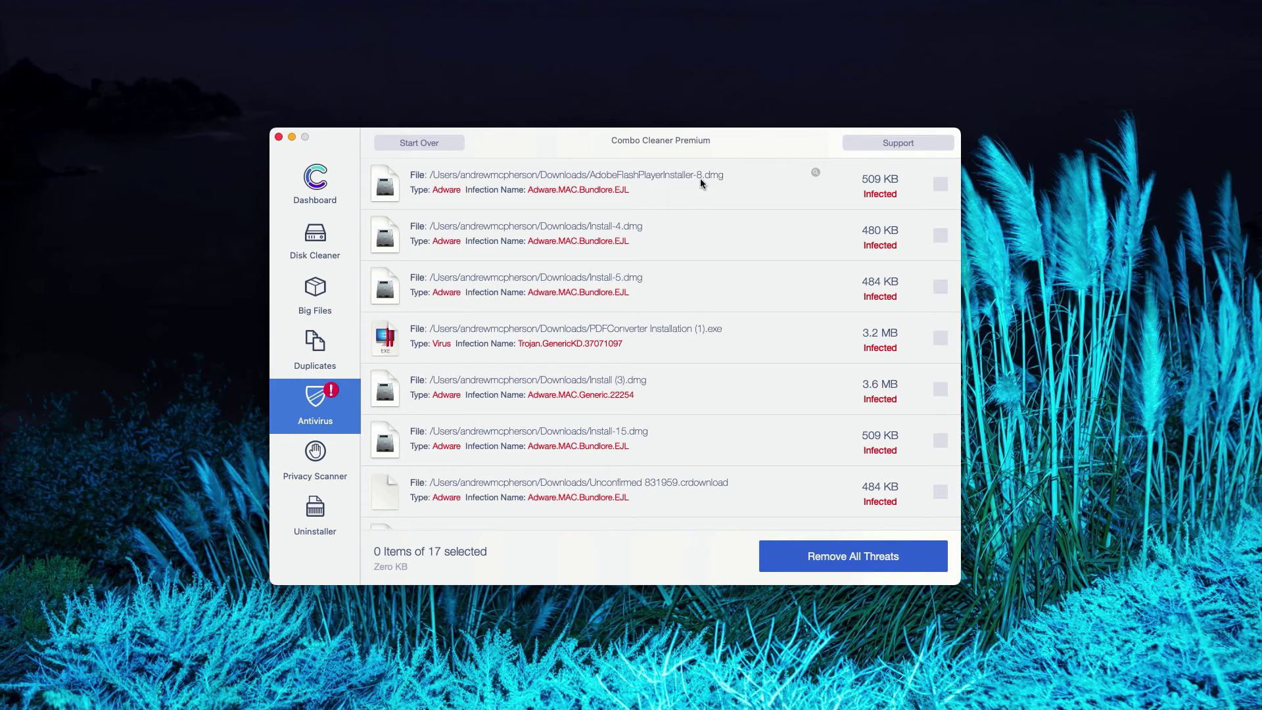
# - Reveal AdobeFlashPlayerInstaller-8.dmg in Finder, move it to the Trash, and close the Downloads window
pyautogui.click(816, 173)
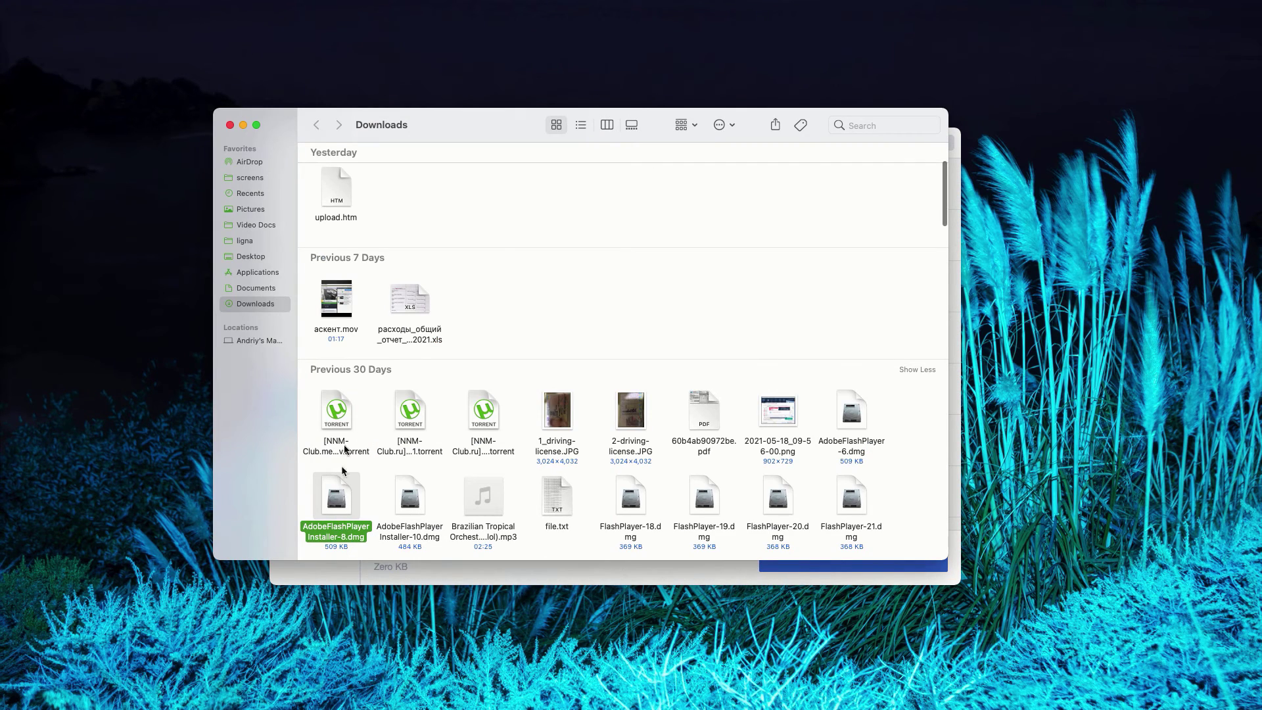
pyautogui.moveTo(427, 136); pyautogui.dragTo(442, 161)
pyautogui.rightClick(352, 523)
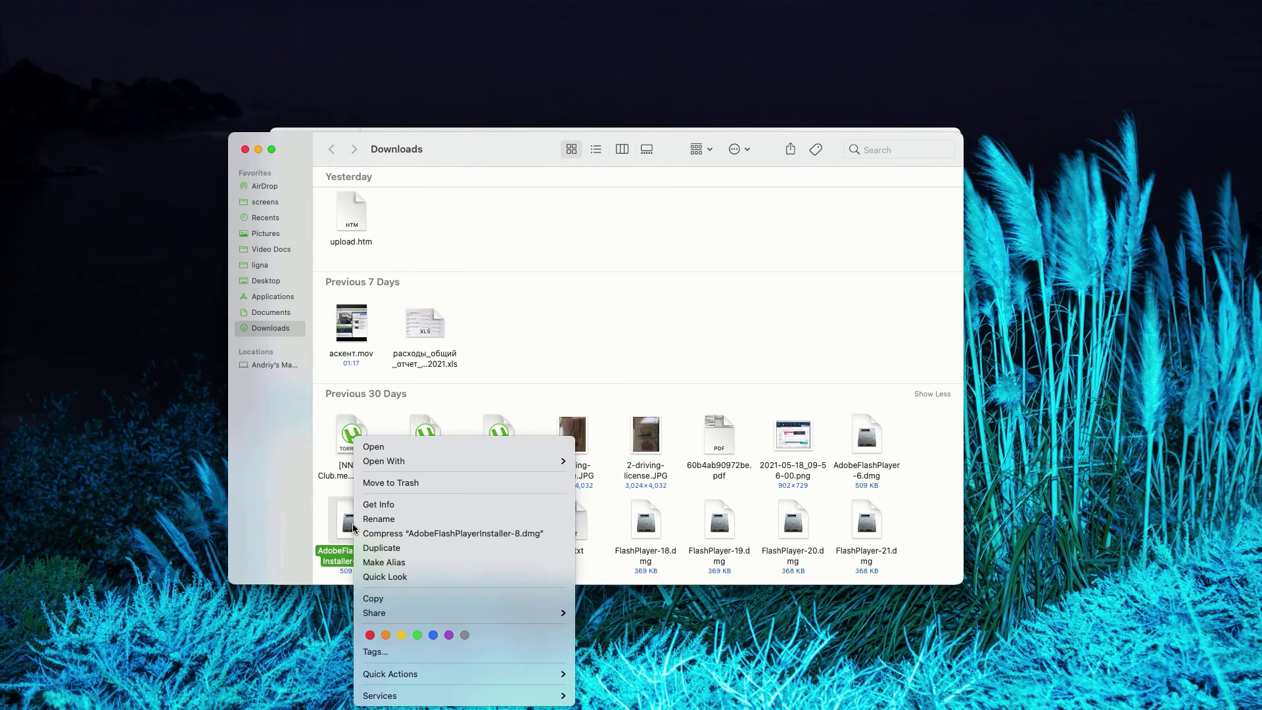
pyautogui.click(397, 484)
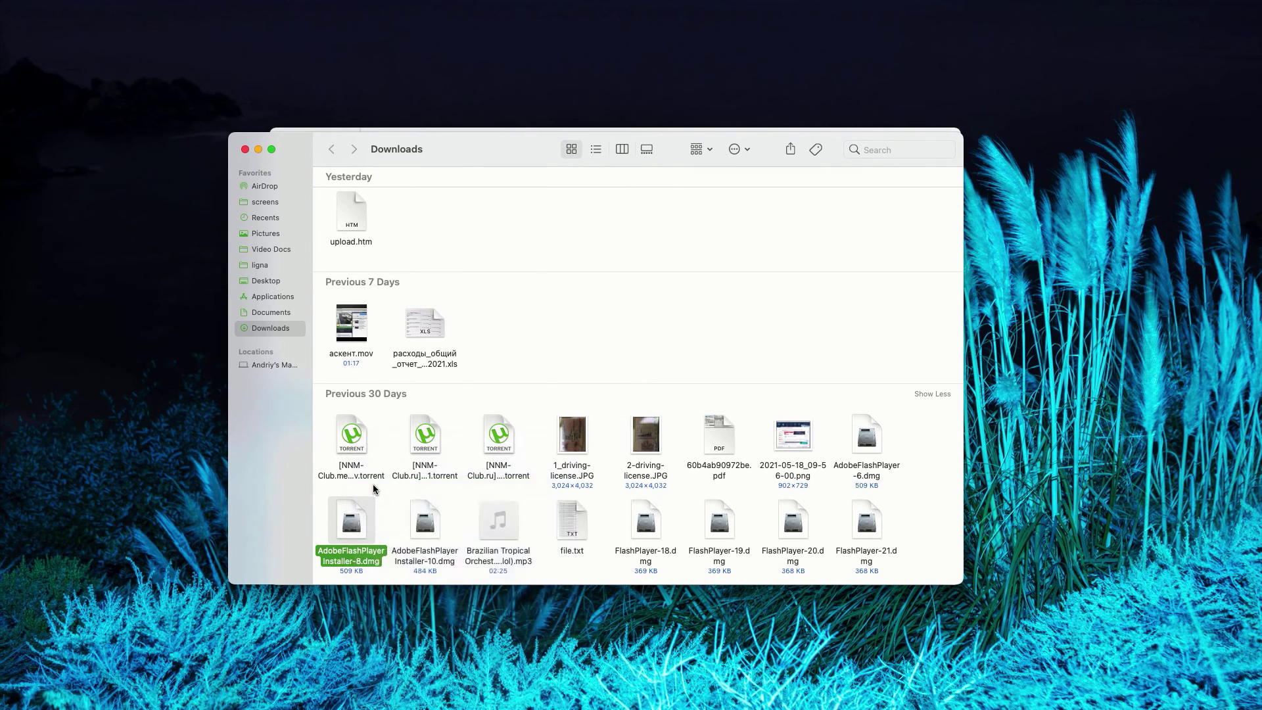
pyautogui.click(245, 150)
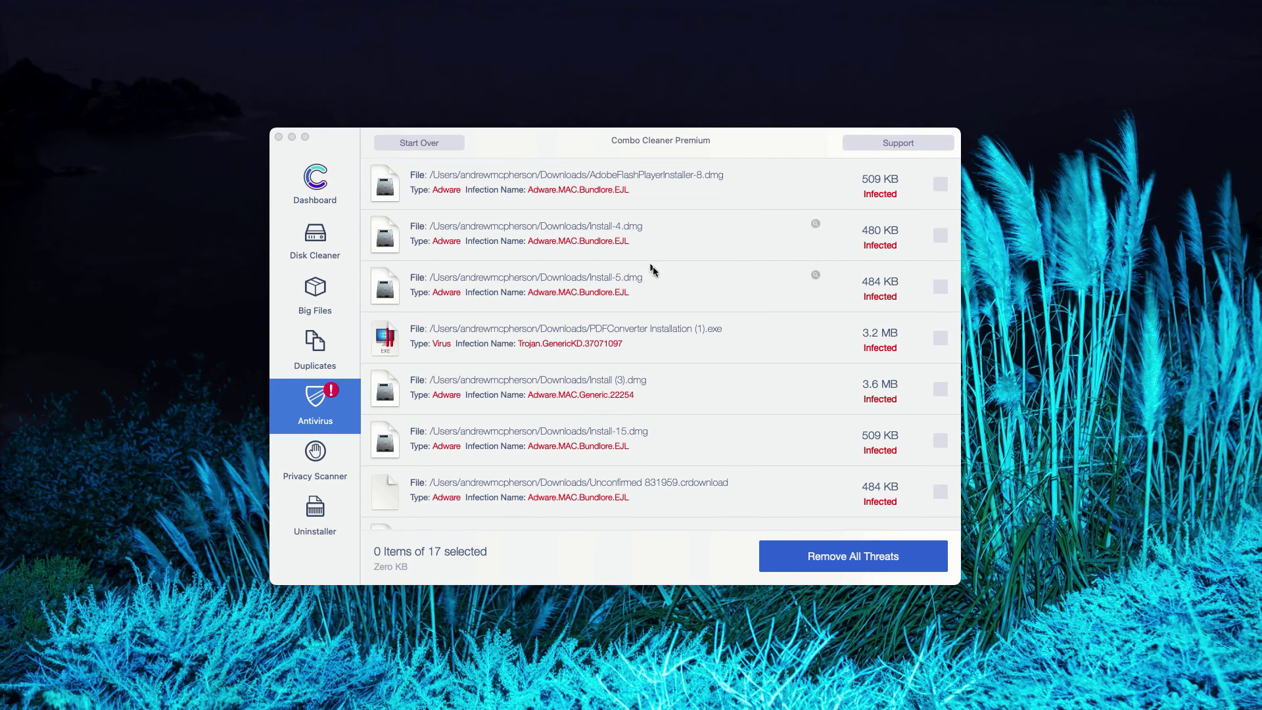
pyautogui.scroll(-2, 734, 369)
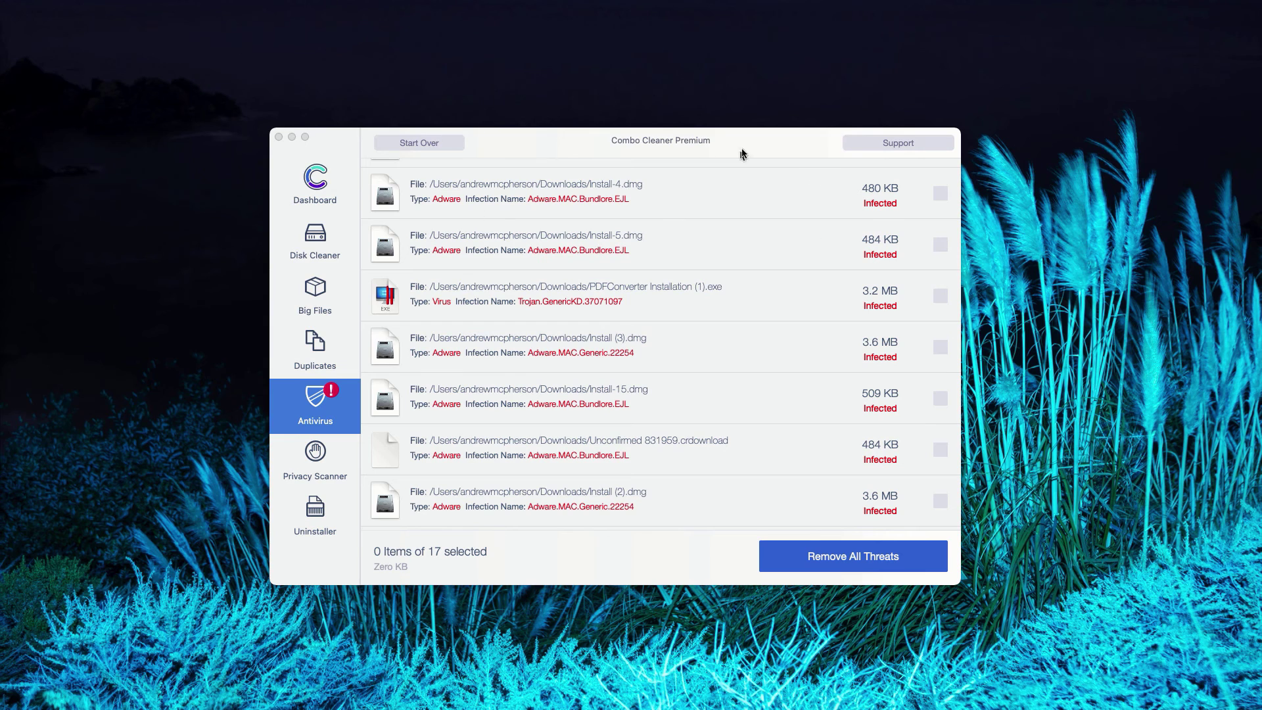
pyautogui.moveTo(741, 155); pyautogui.dragTo(743, 156)
pyautogui.scroll(2, 753, 240)
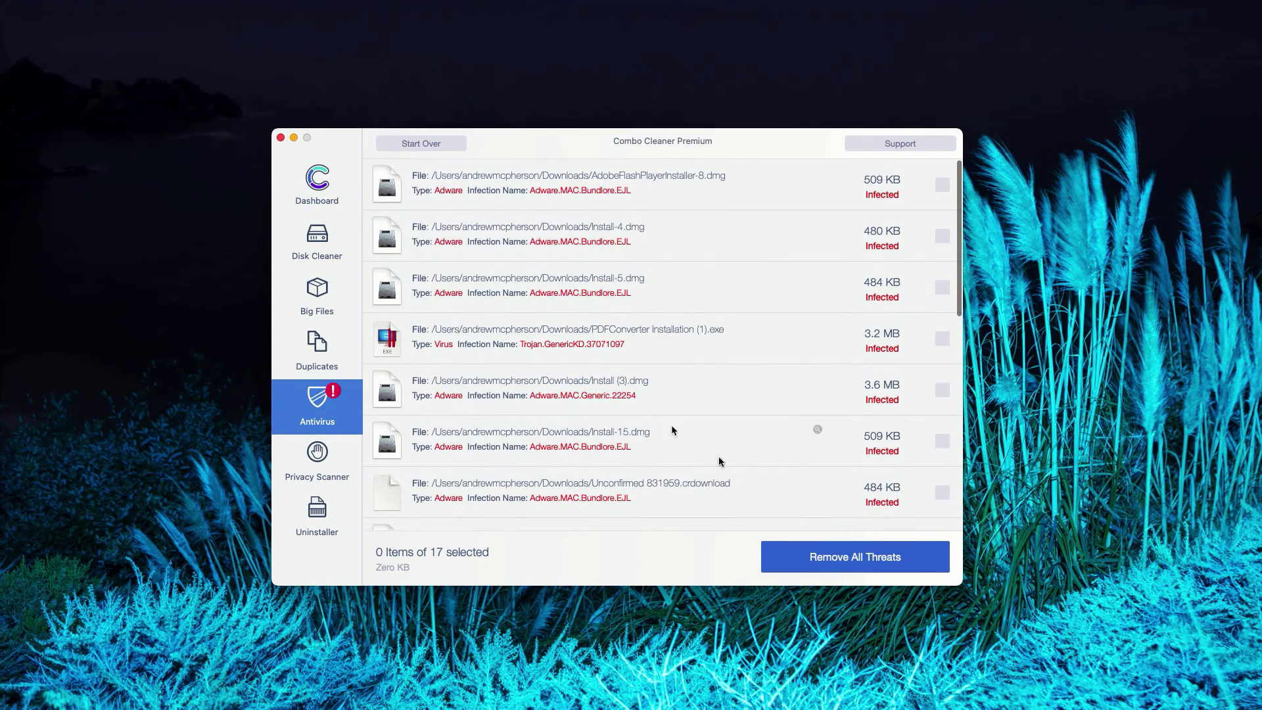